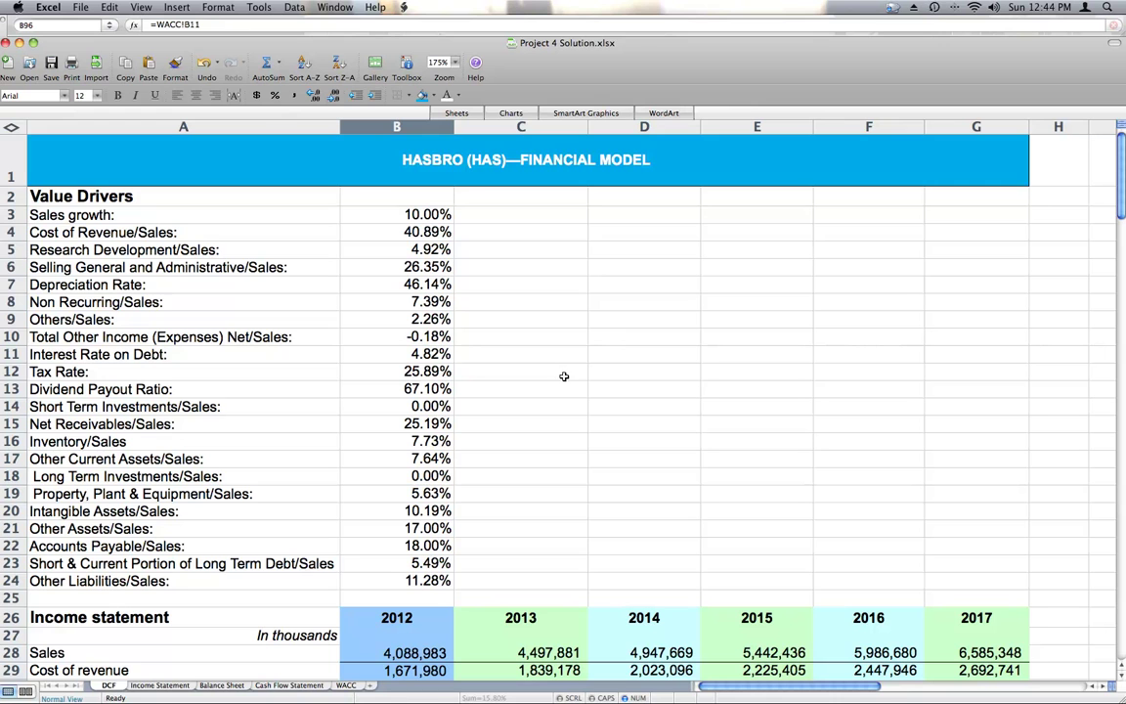
Check the sales growth in B3, the long-term growth rate in B97 and the WACC in B96
click(416, 214)
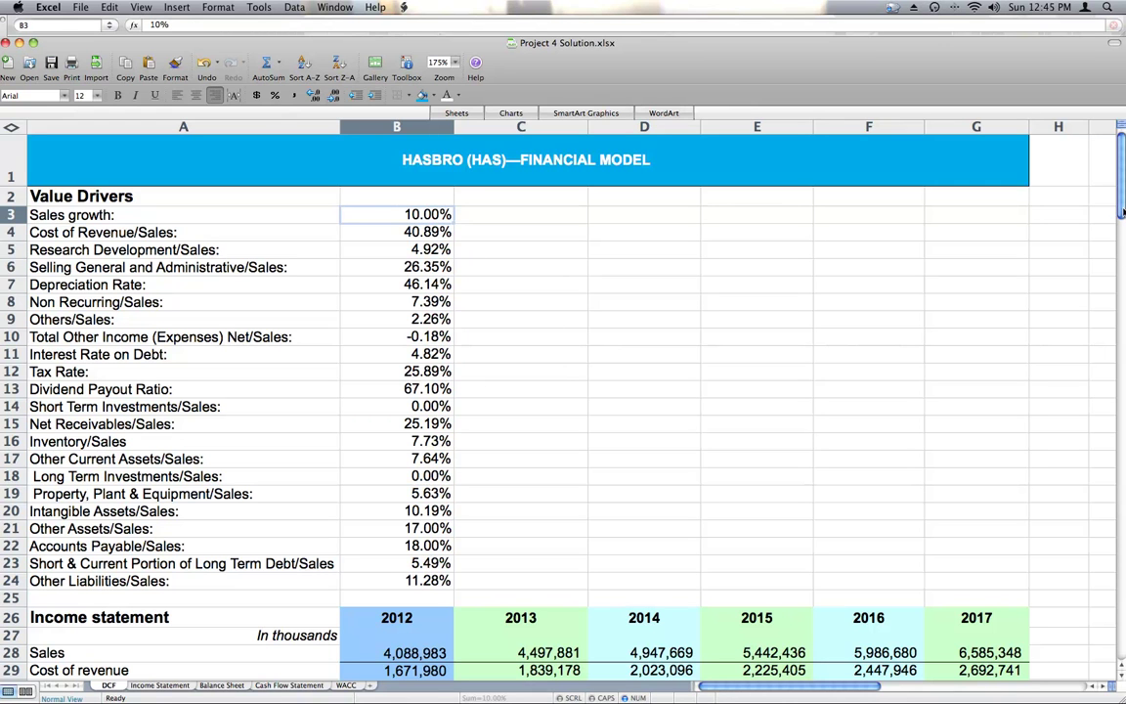
drag(1121, 210, 1102, 441)
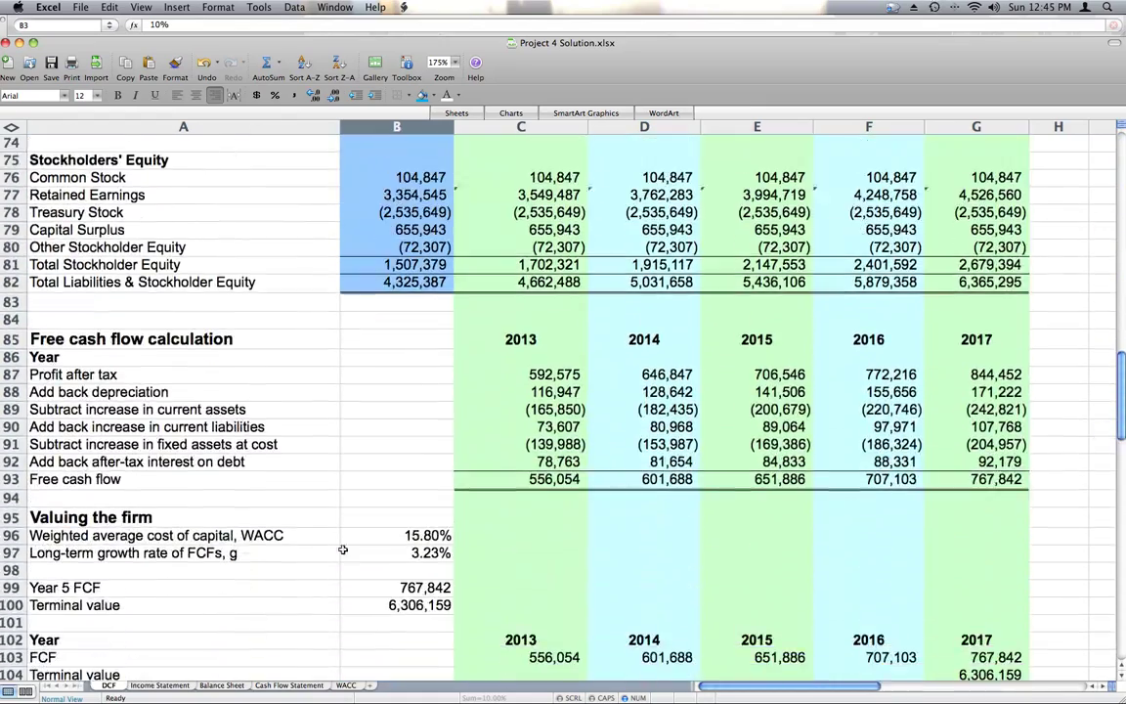
click(435, 554)
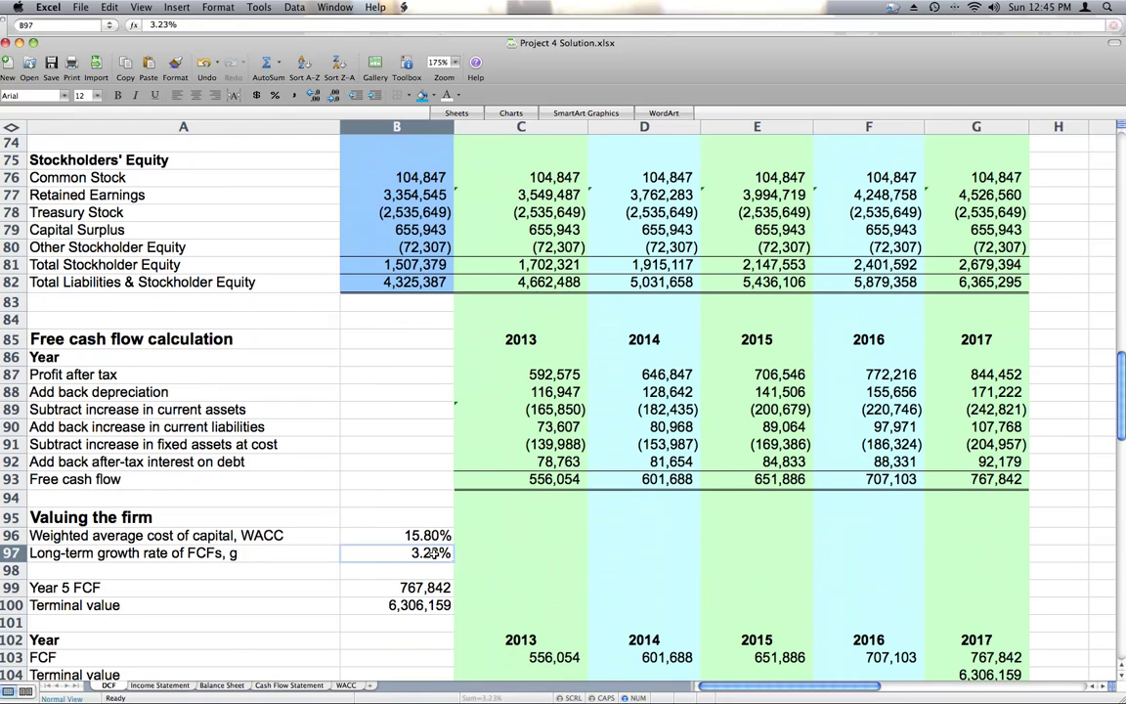
click(427, 531)
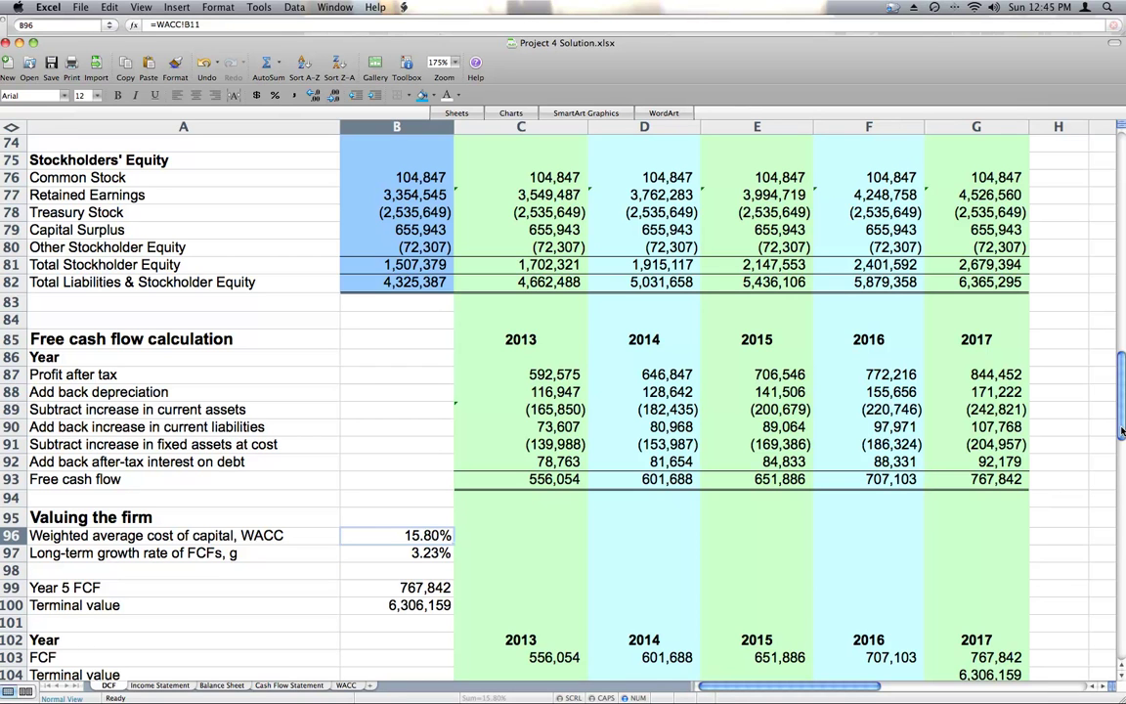
Review the value driver percentages in B4 through B22
drag(1122, 428, 1120, 196)
drag(411, 232, 419, 581)
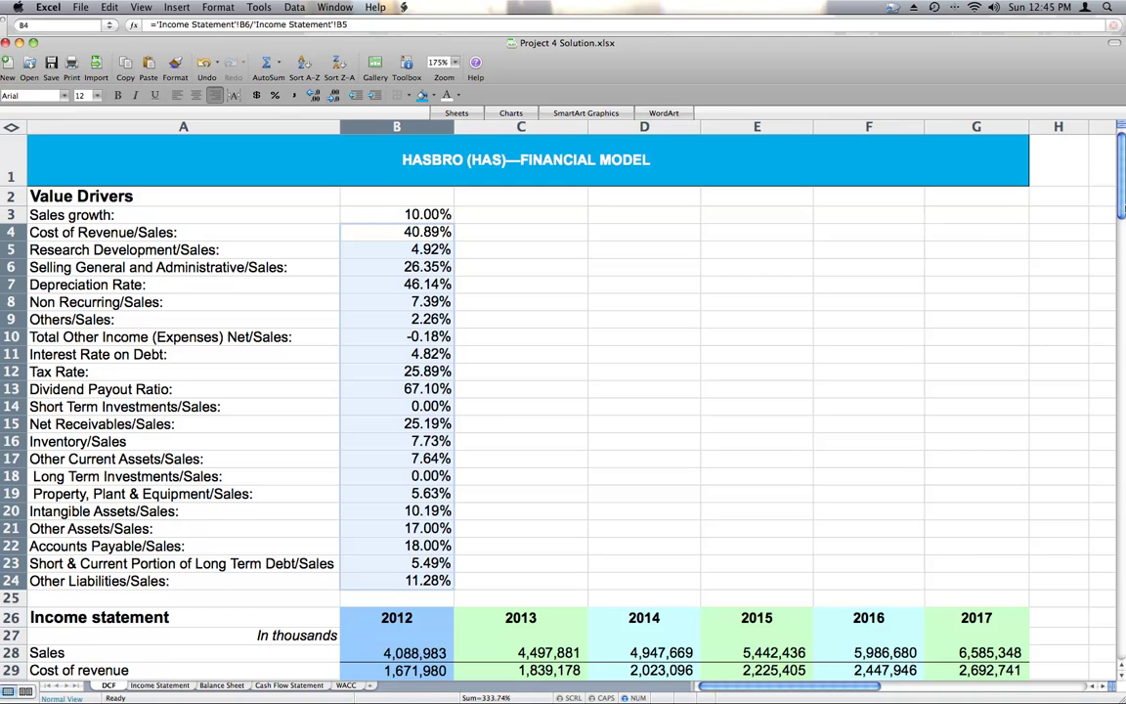
drag(1122, 208, 1097, 283)
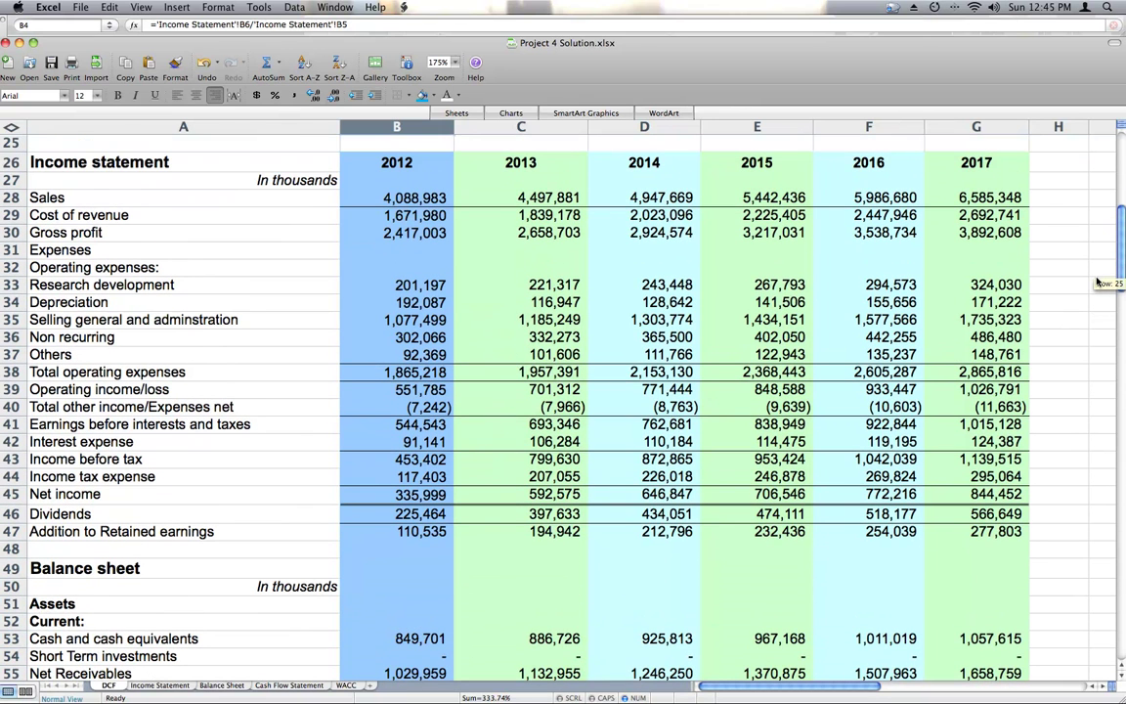
Trace the 2013 Research development and Sales projections back to the 2012 Sales base
click(553, 284)
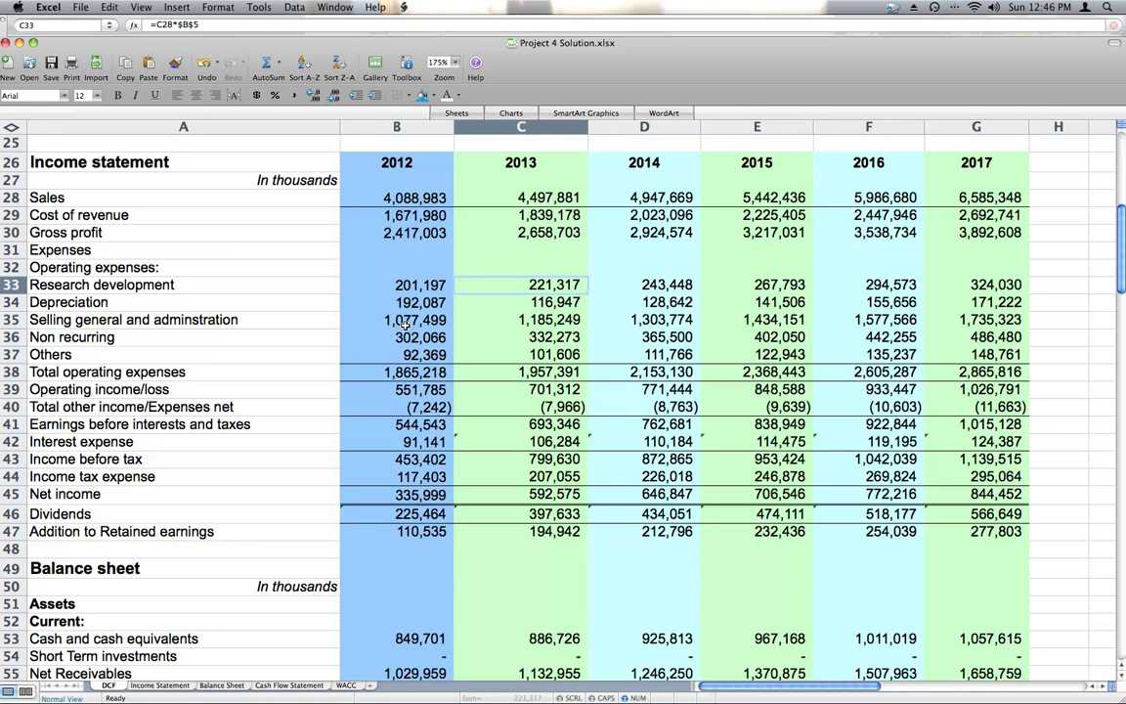
click(534, 198)
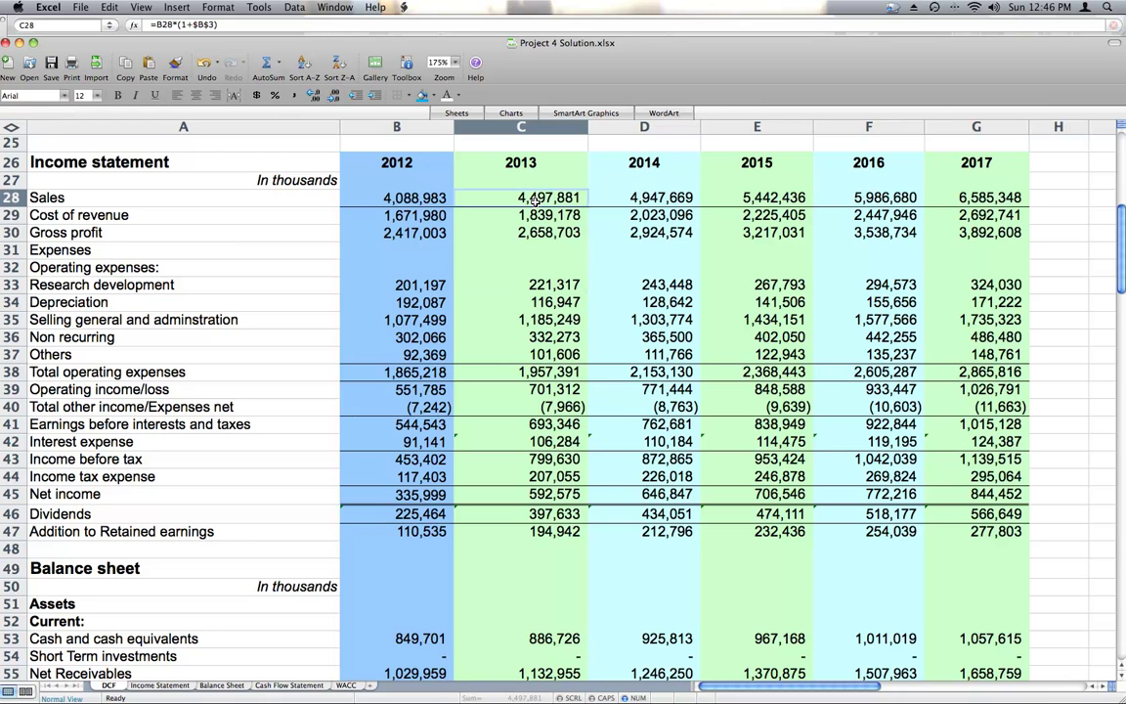
click(426, 197)
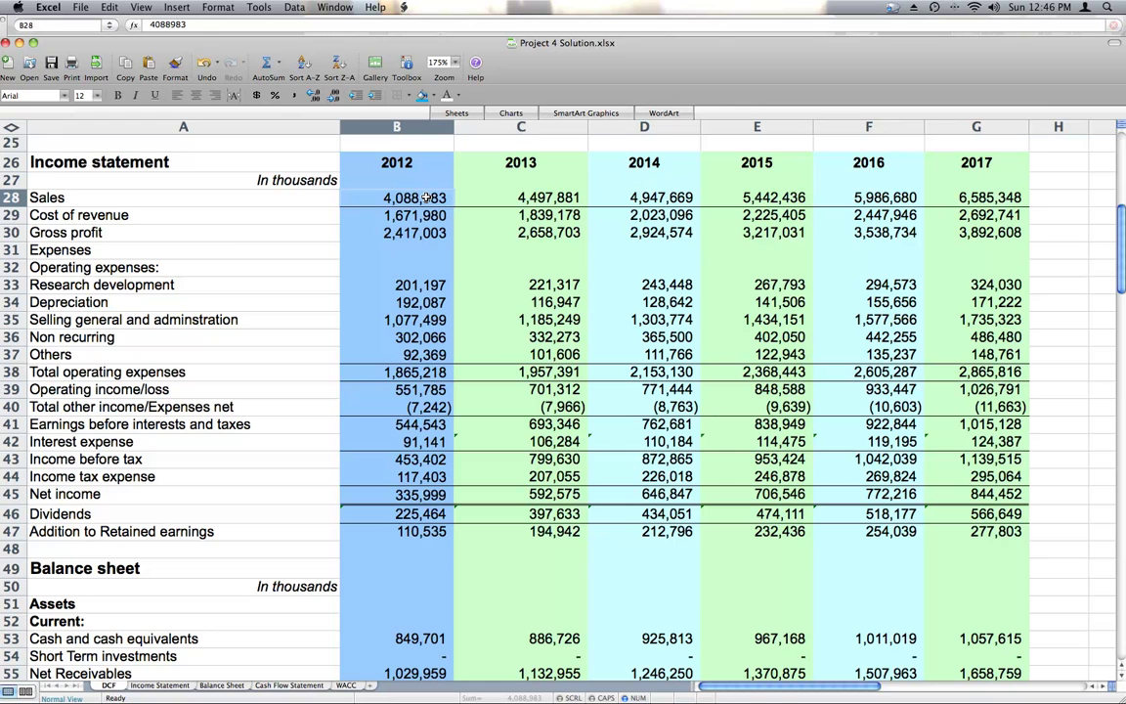
click(553, 284)
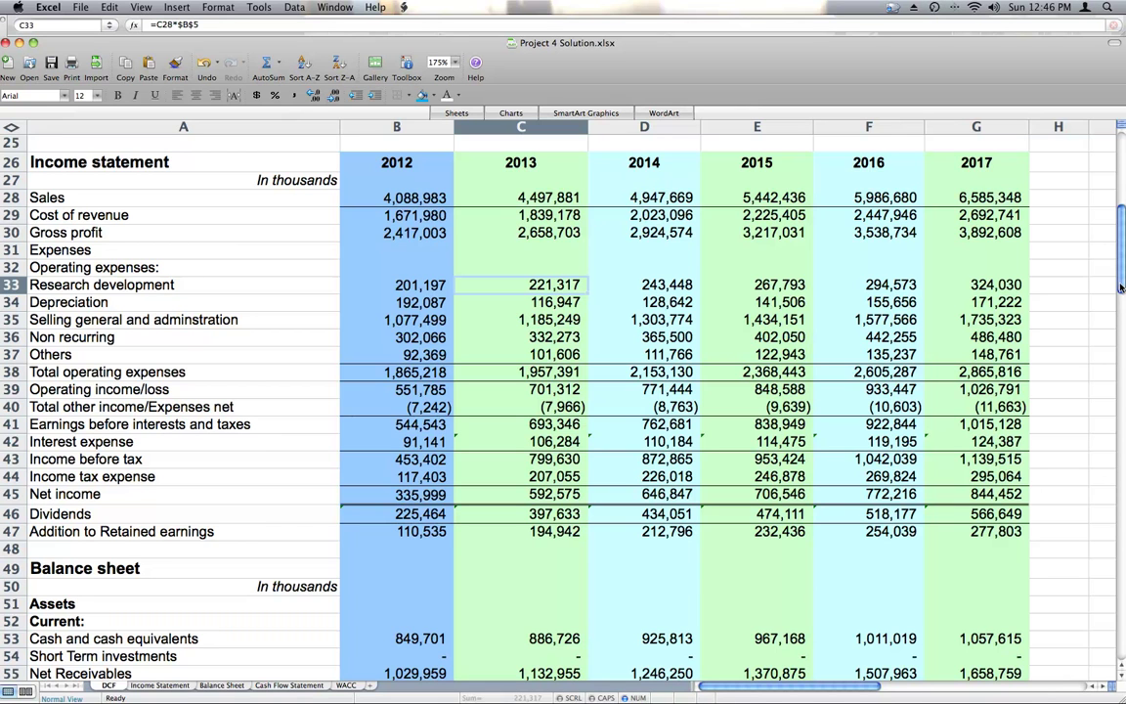
Inspect the 2013 Property, plant and Equipment, Profit after tax and Free cash flow formulas
drag(1120, 286, 1111, 344)
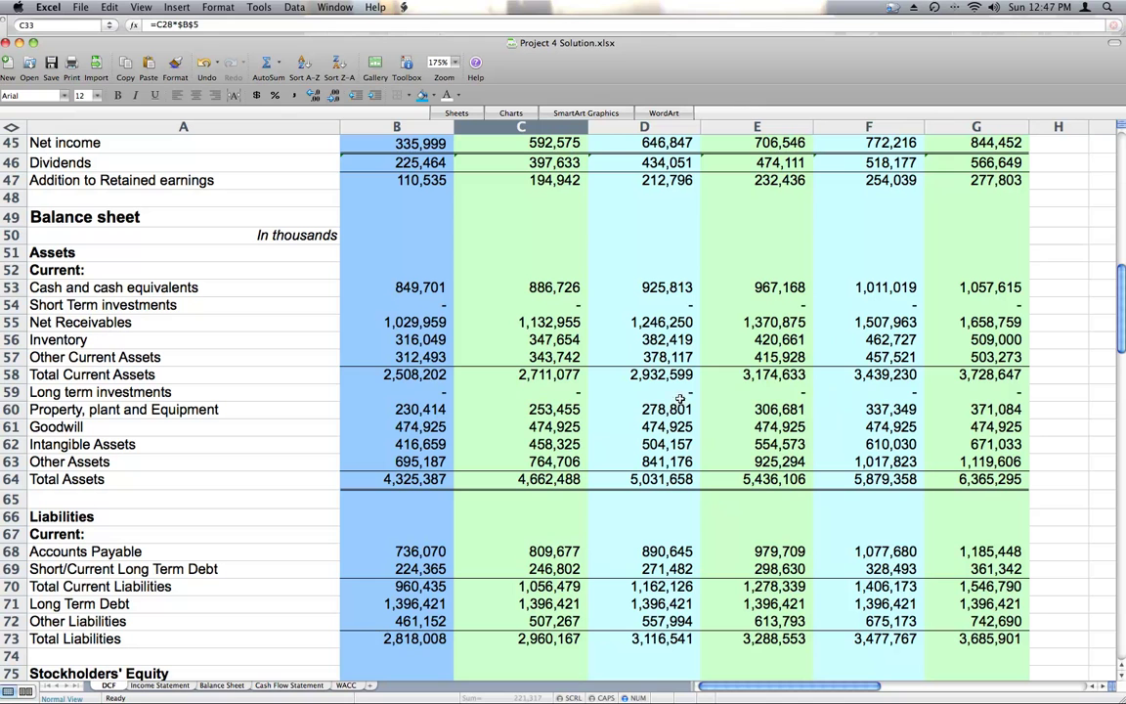
click(553, 411)
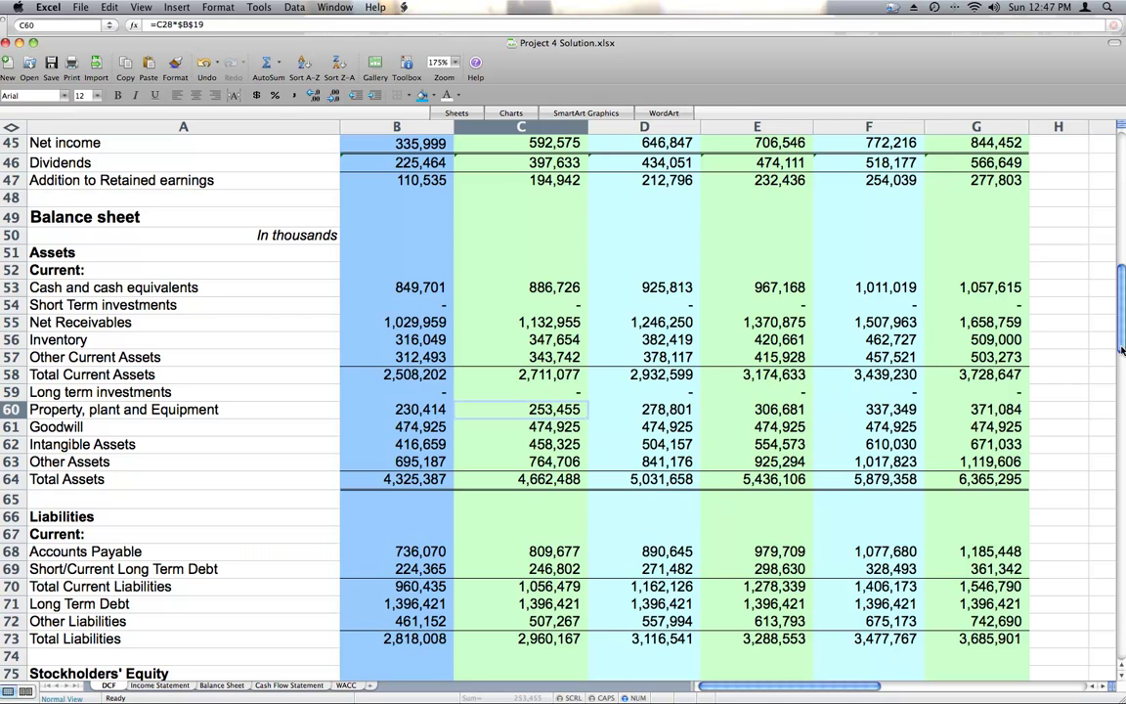
drag(1121, 344, 1113, 413)
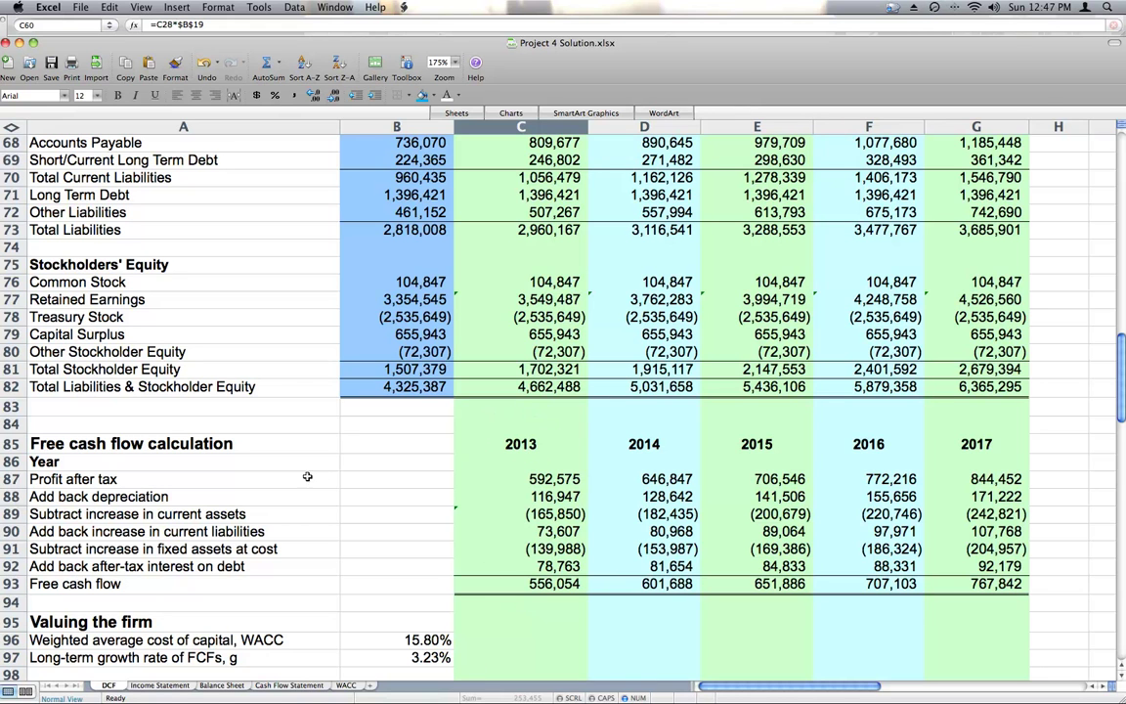
click(559, 480)
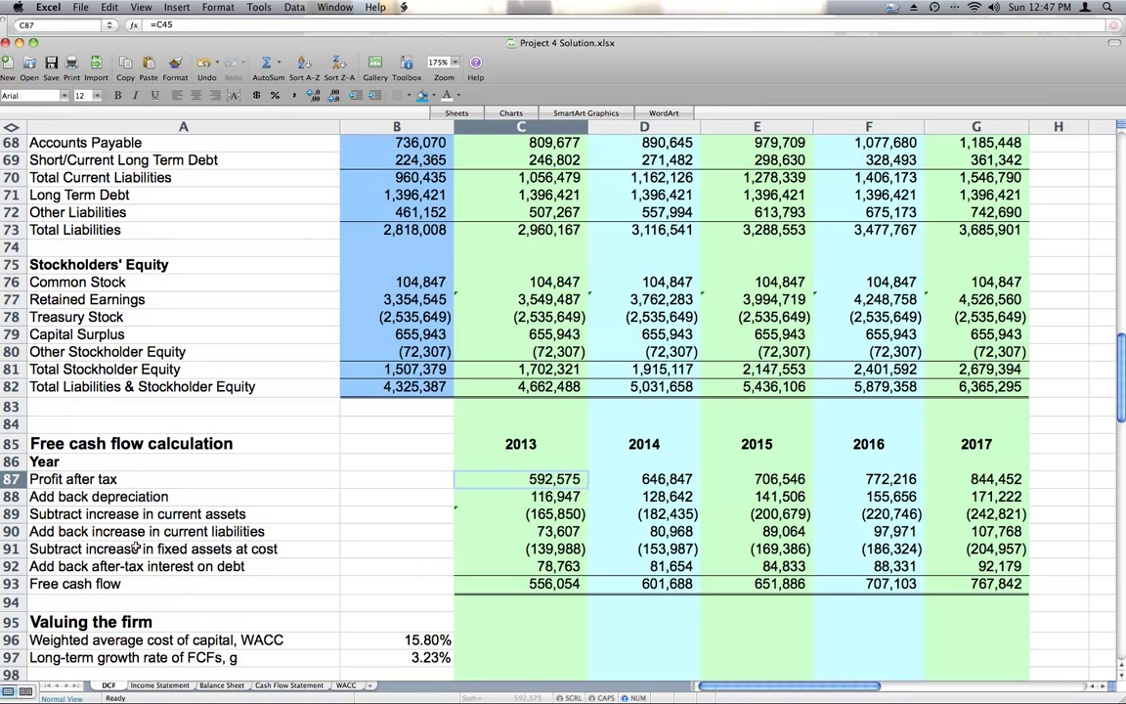
click(537, 583)
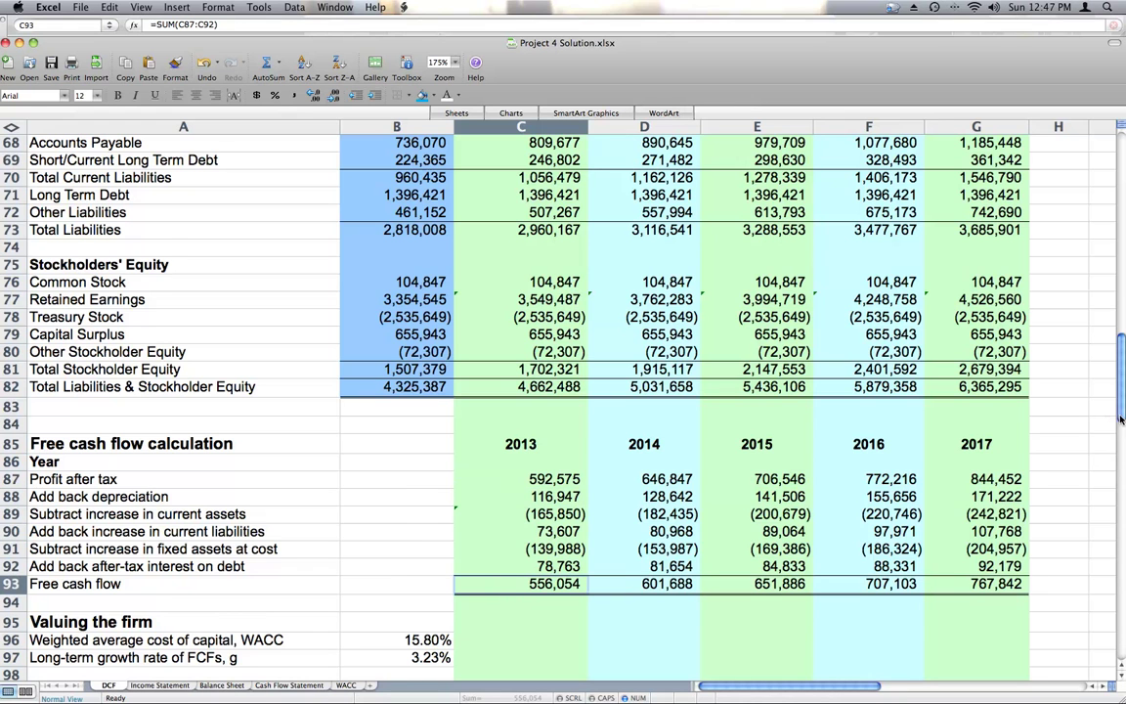
drag(1121, 419, 1118, 457)
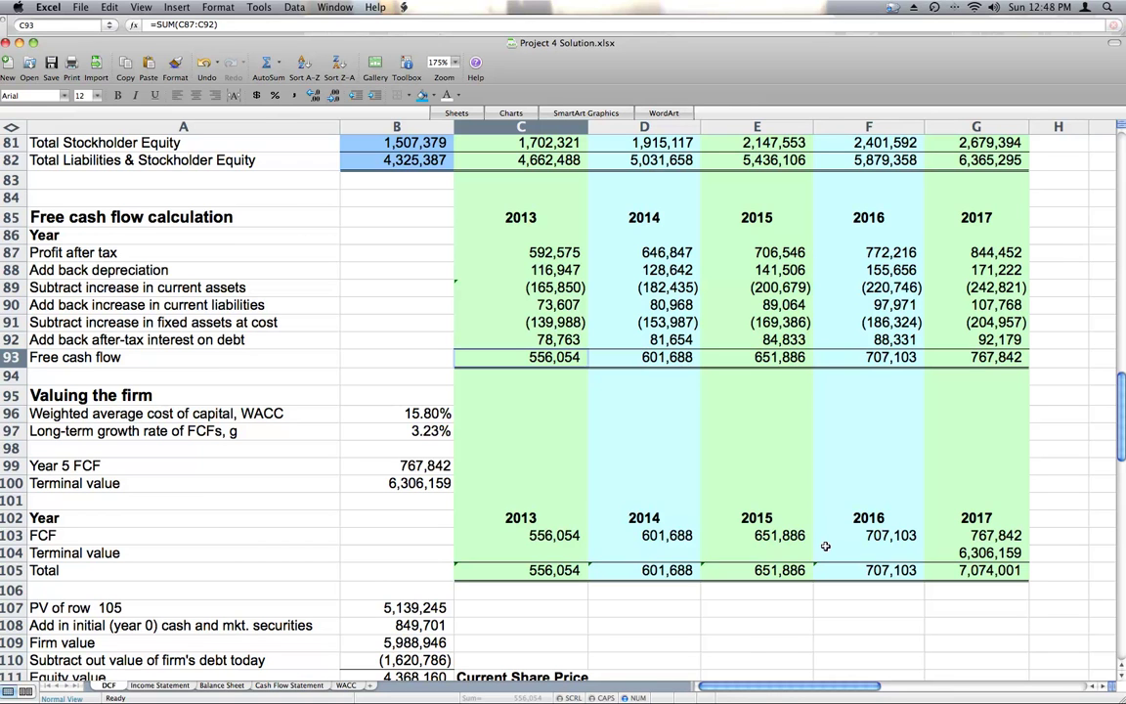
View the Terminal value formula in B100 and its source cells, leaving it unchanged
click(415, 483)
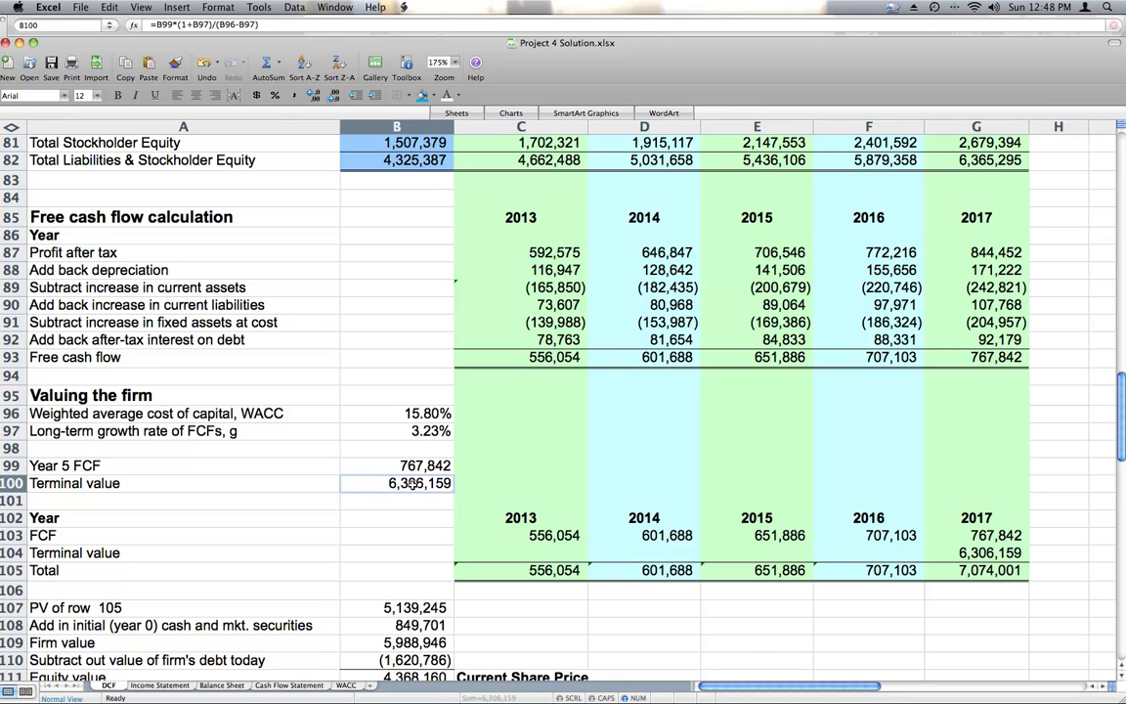
double_click(414, 483)
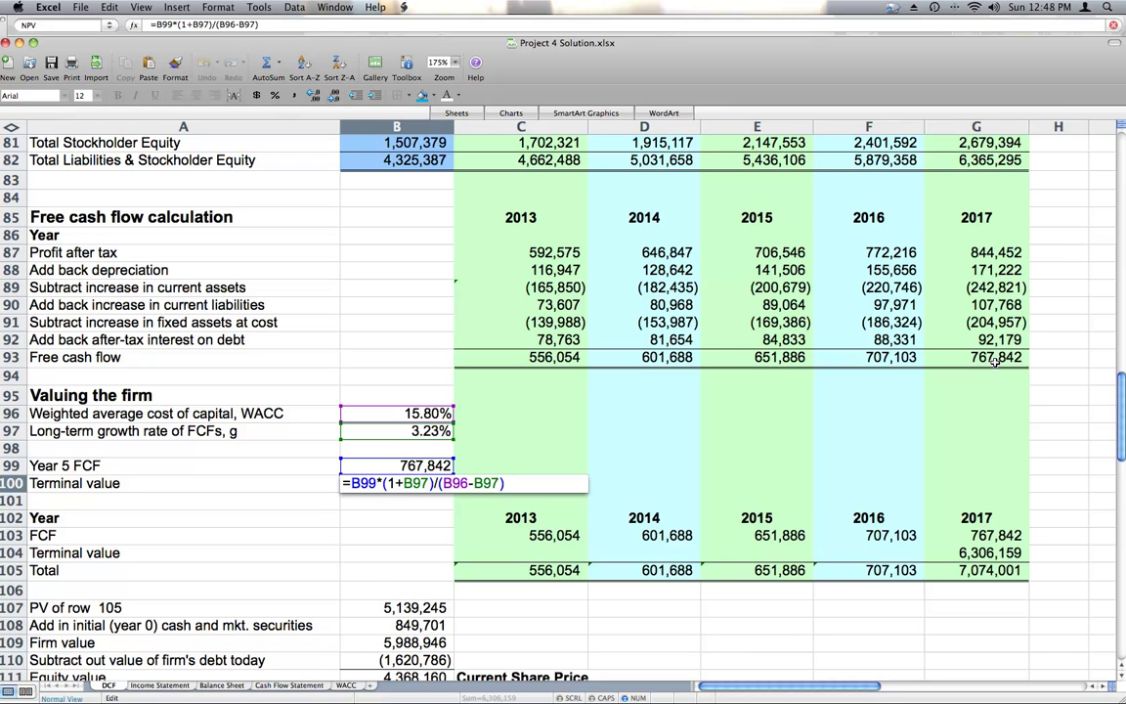
key(Return)
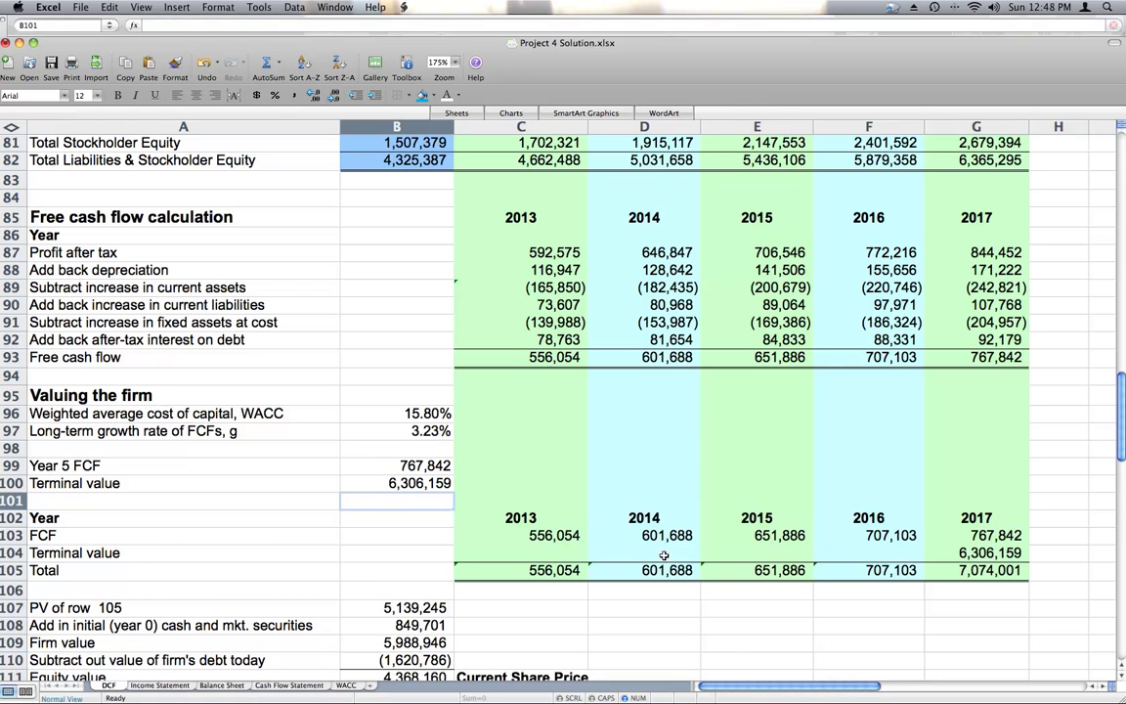
Follow the row 105 totals through present value, initial cash and firm value to the 4,368,160 equity value
drag(499, 570, 947, 571)
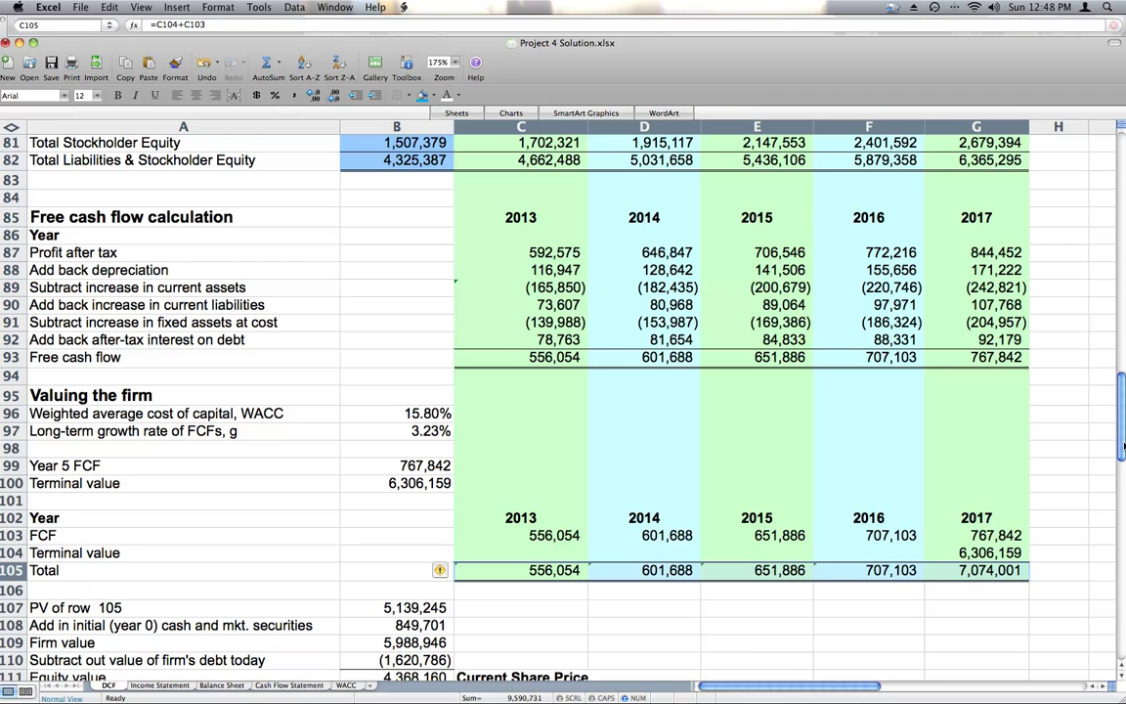
drag(1123, 445, 1114, 482)
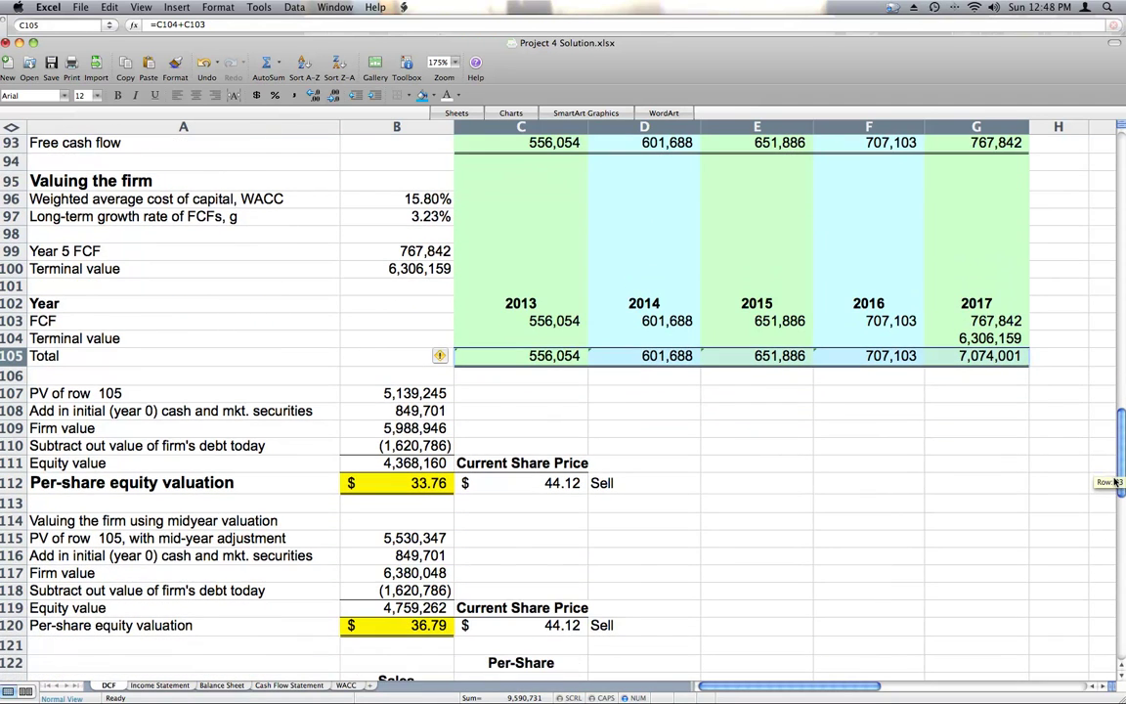
click(474, 355)
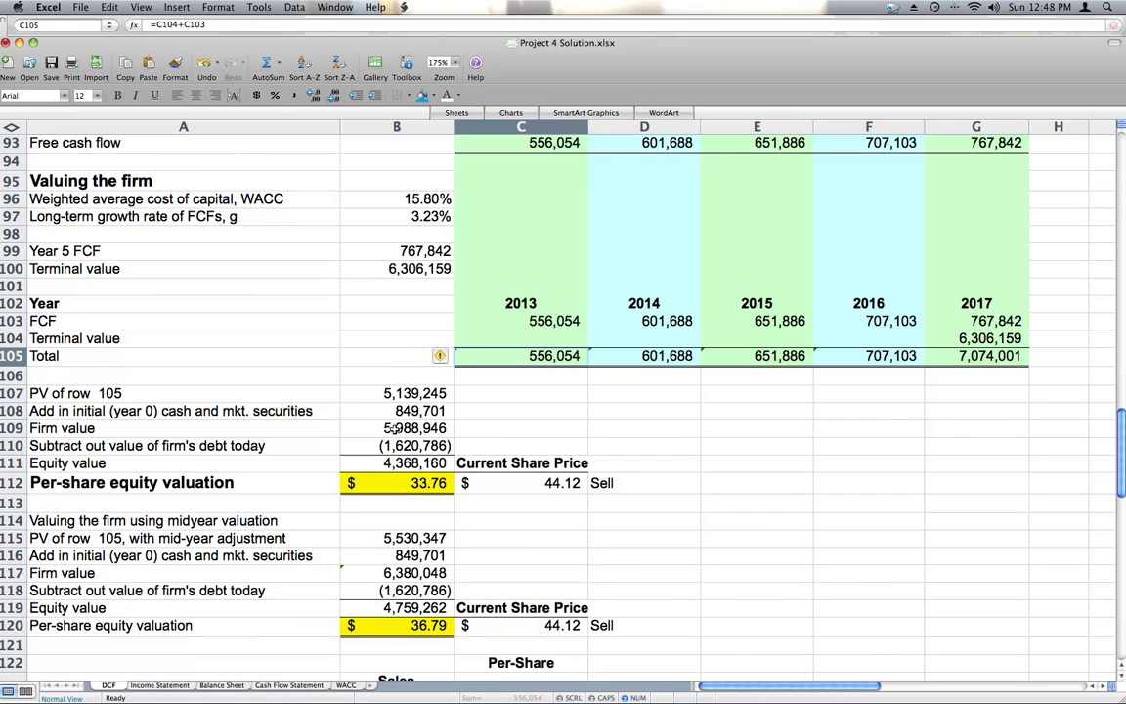
click(403, 392)
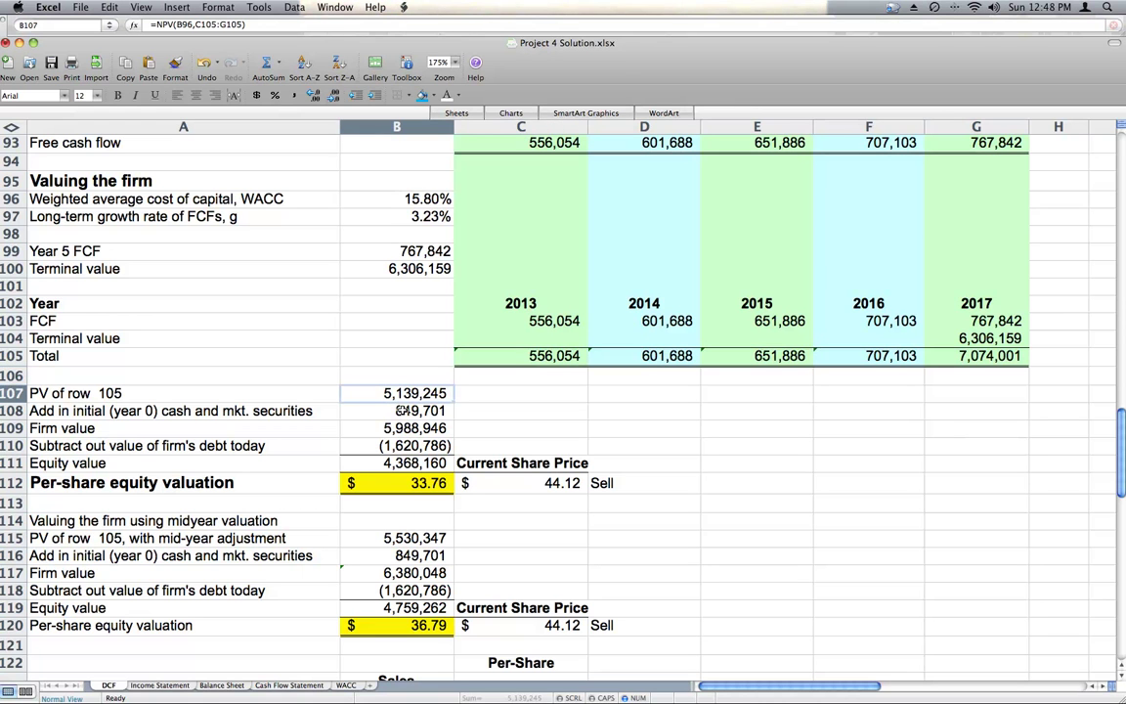
click(403, 411)
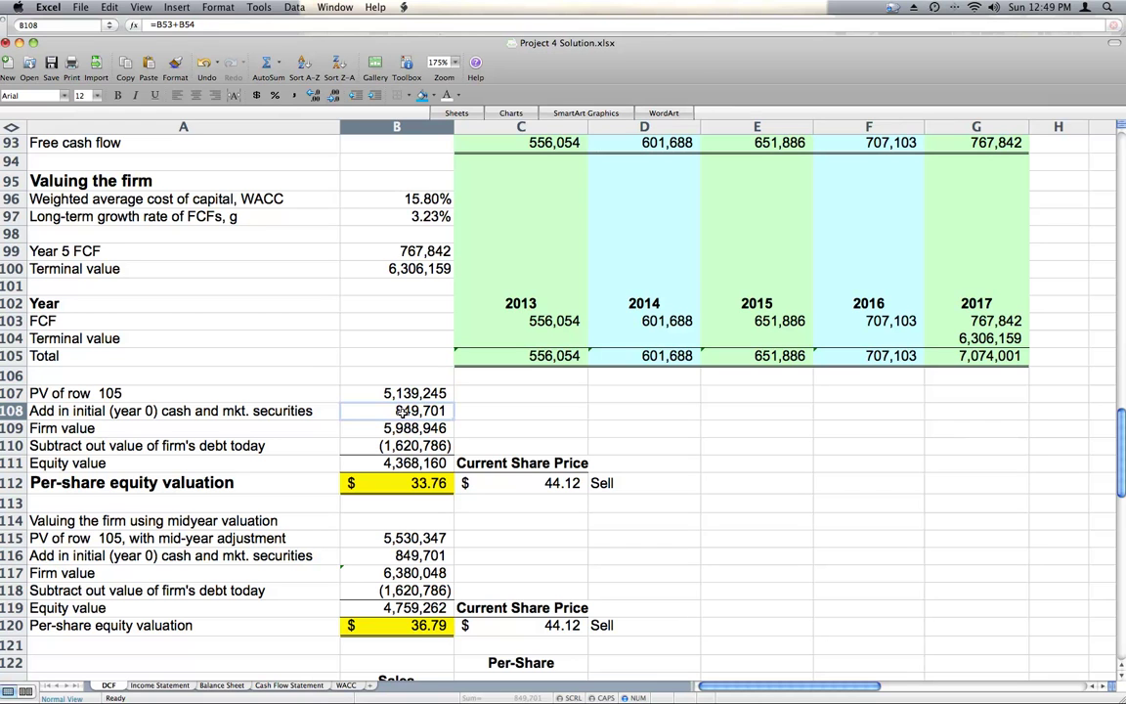
click(401, 428)
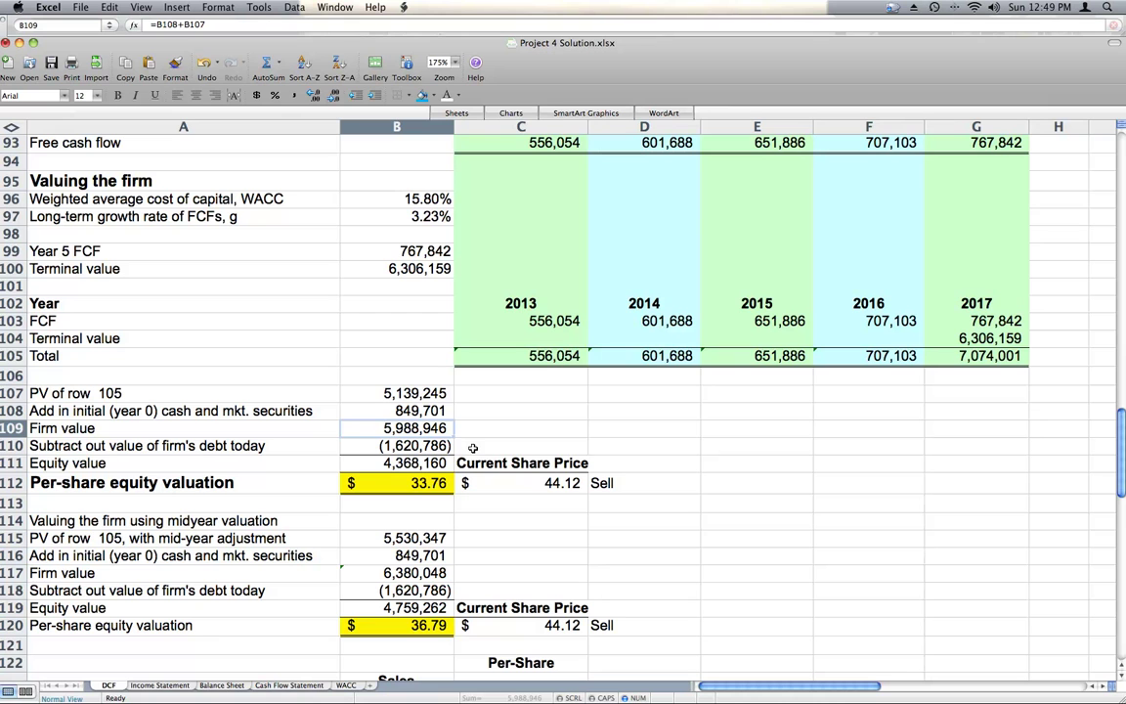
click(403, 465)
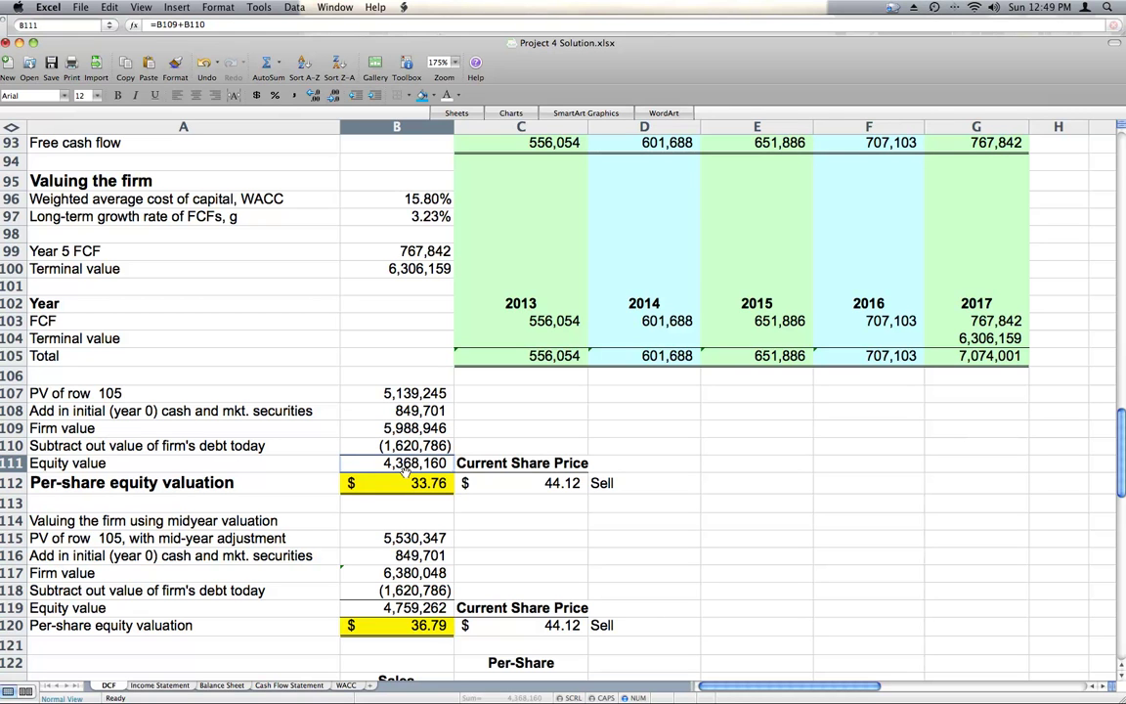
Confirm B112's =B111/WACC!B1 yields $33.76 per share, below the $44.12 price
click(410, 480)
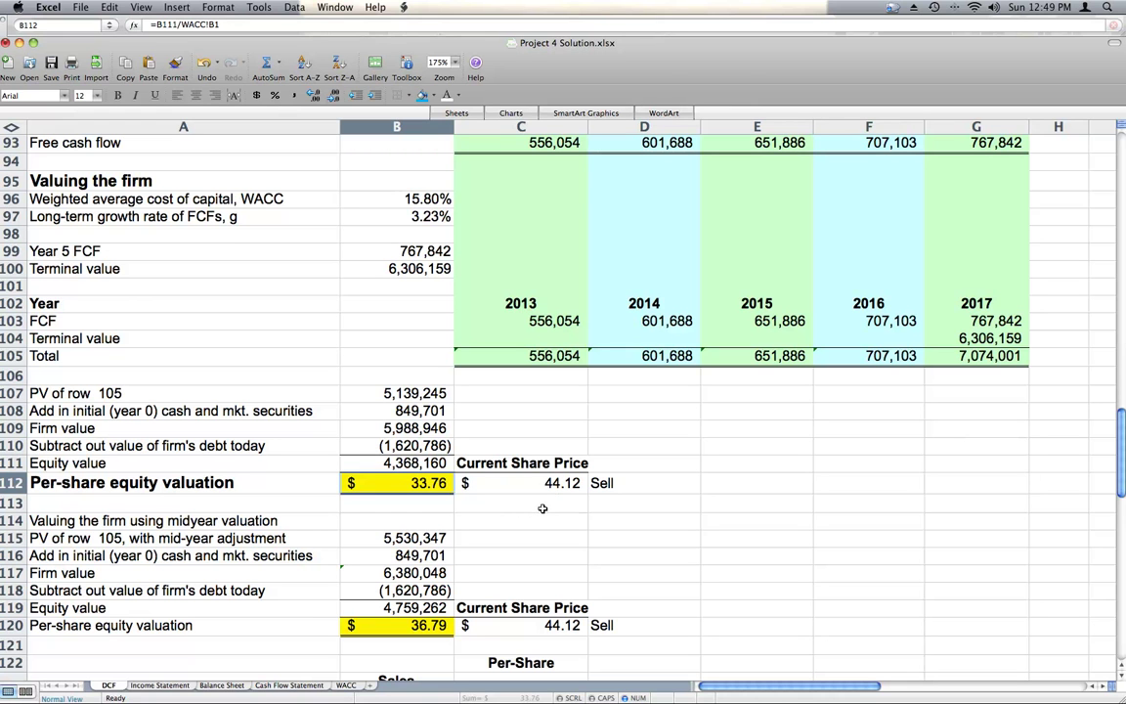
scroll(449, 547, down, 1)
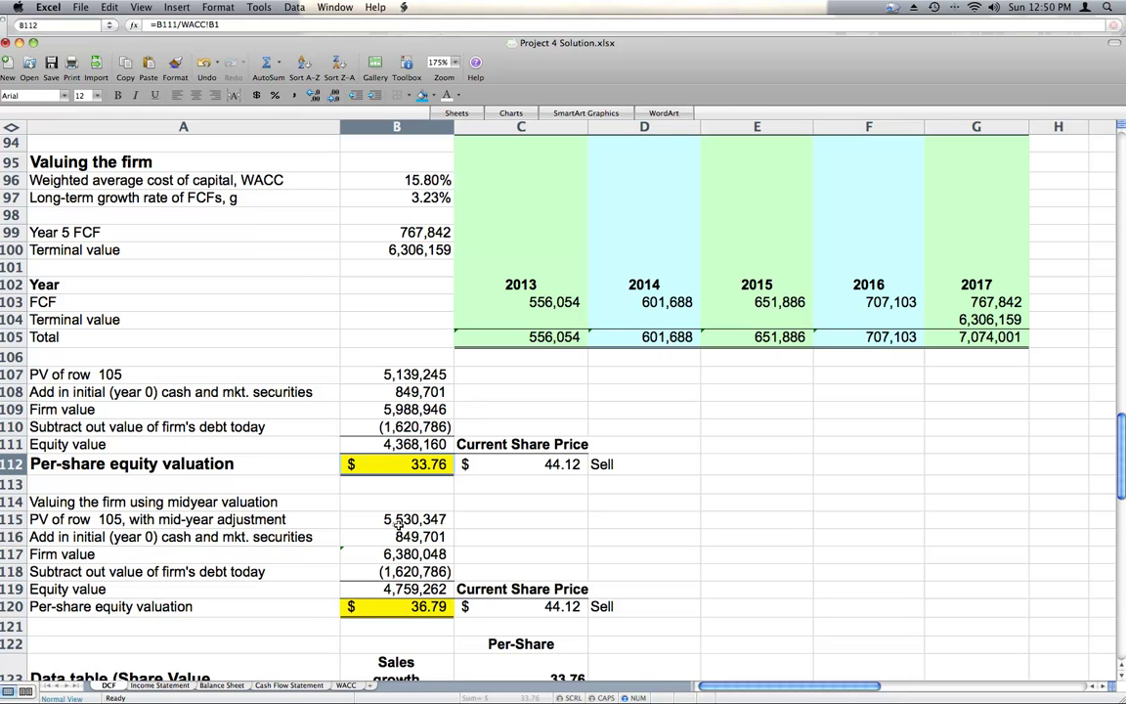
Mark the valuation chains and check B120 (=B119/WACC!B1, $36.79) and C120 (=WACC!B2, $44.12)
drag(358, 375, 427, 466)
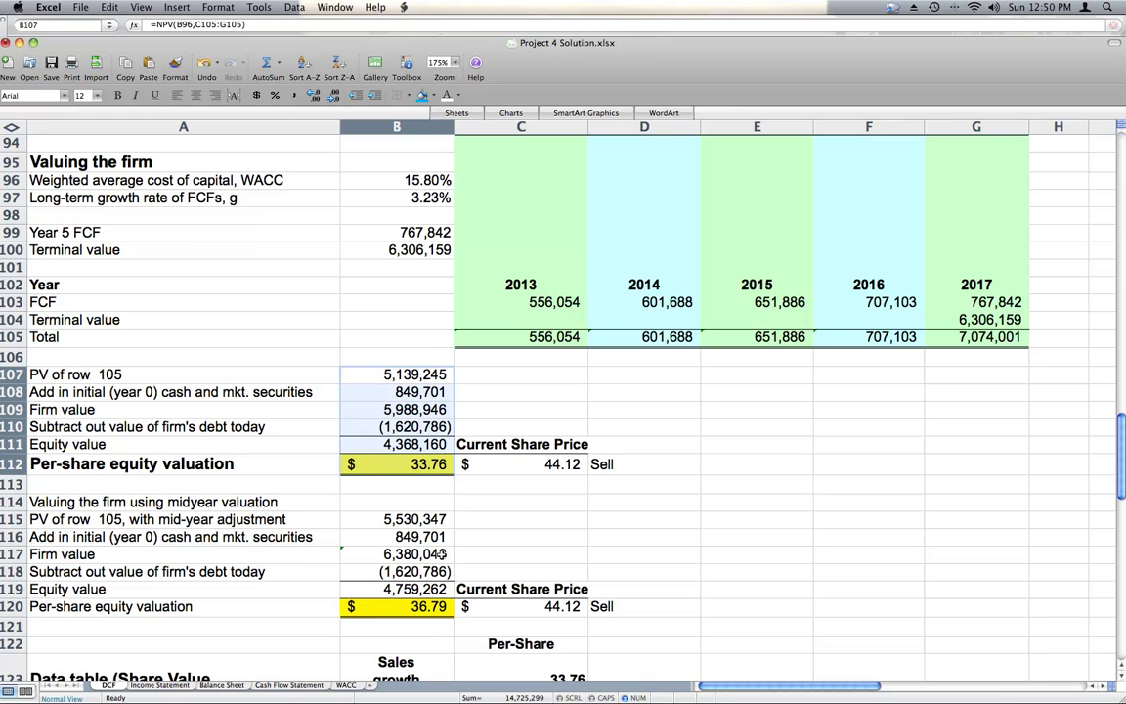
drag(390, 519, 410, 606)
click(411, 606)
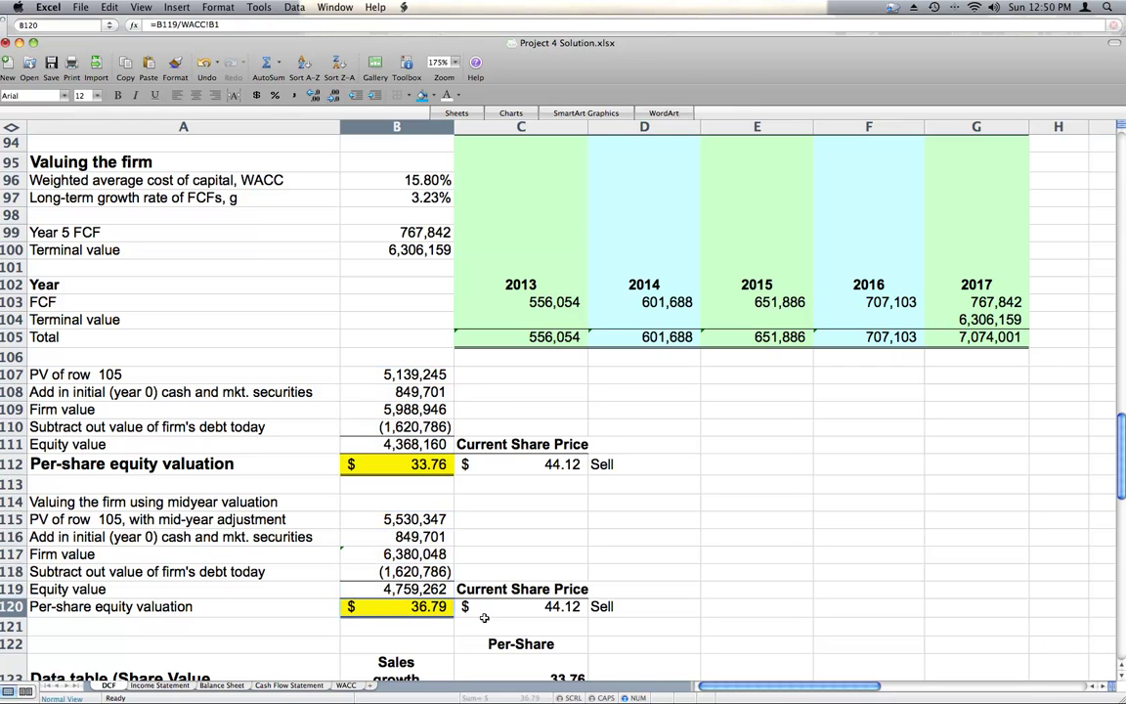
click(520, 610)
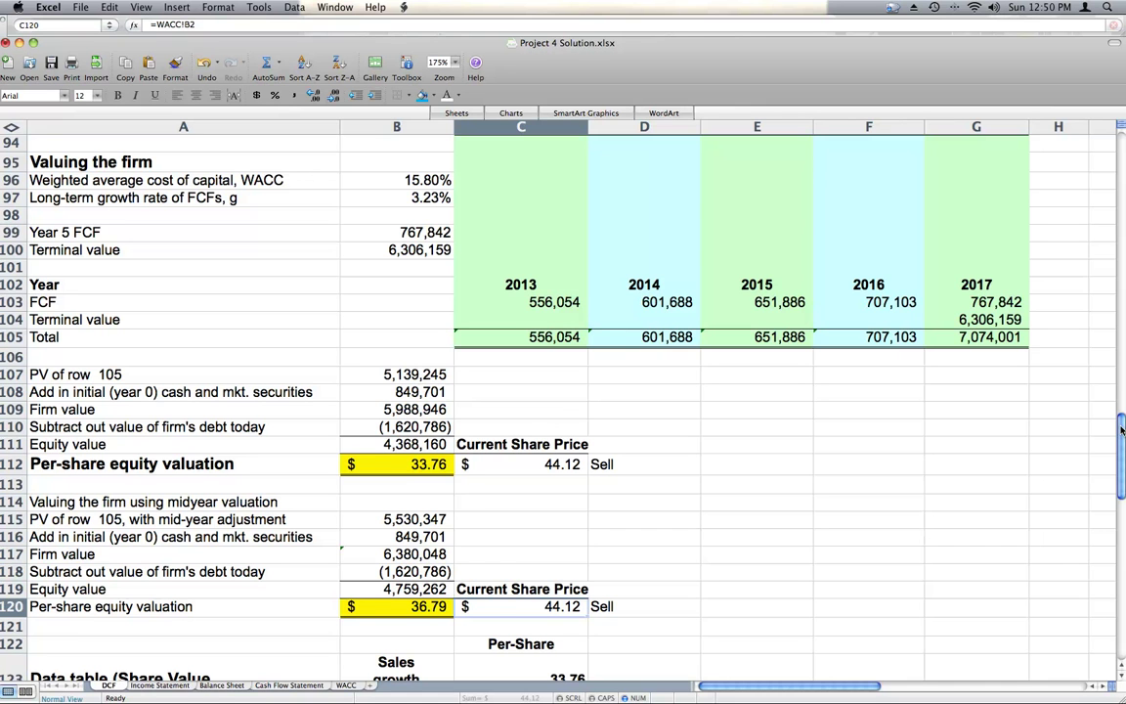
Scroll down to rows 118–146 to show the sales-growth share-value table and the WACC-by-growth grid
drag(1120, 429, 1121, 456)
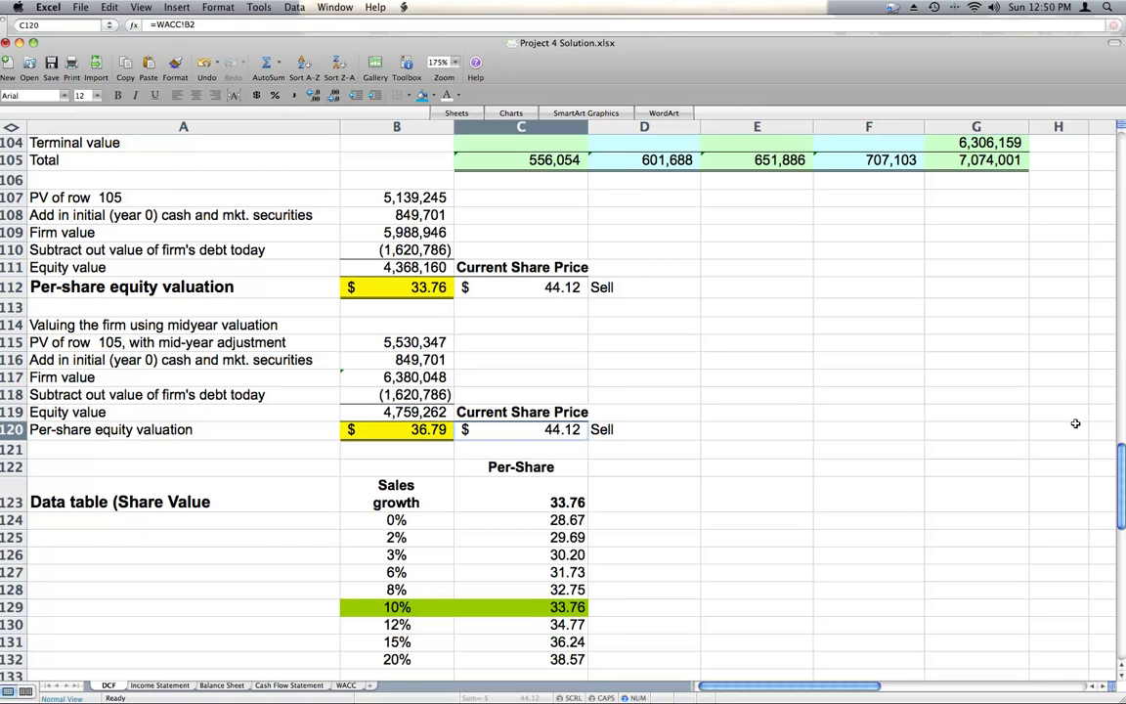
drag(1121, 462, 1121, 503)
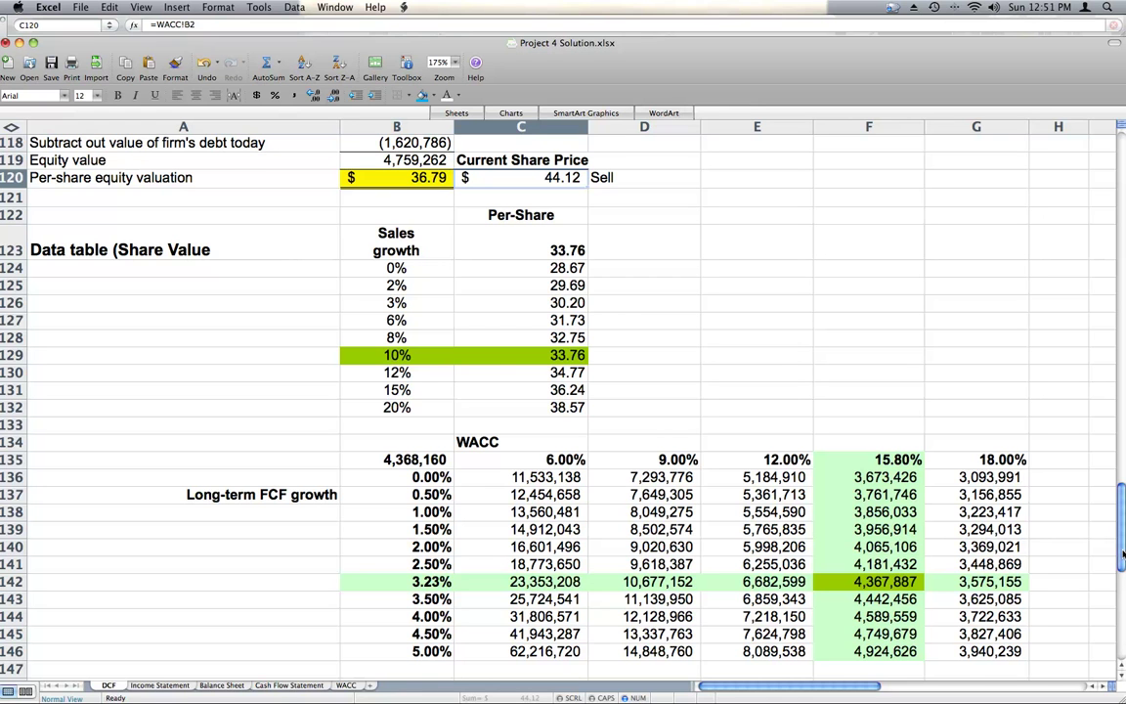
Compare the 4,368,160 equity value with F146's TABLE(B96,B97) result of 4,367,887, then return to the top
drag(1121, 554, 1121, 533)
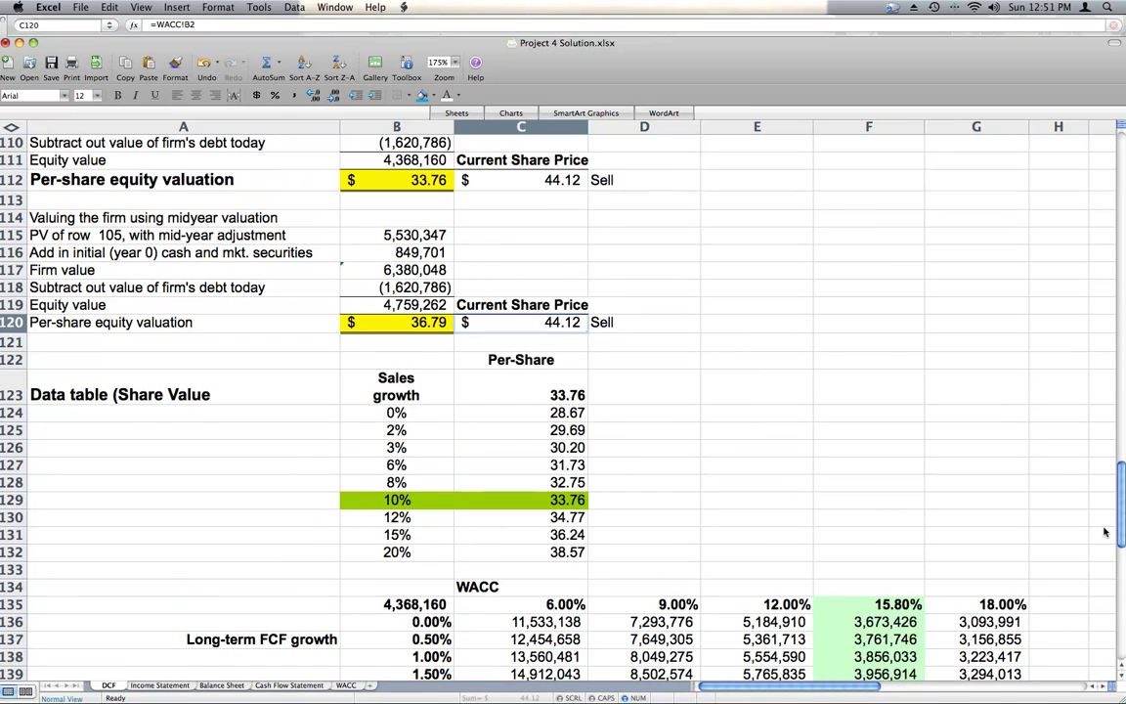
click(386, 159)
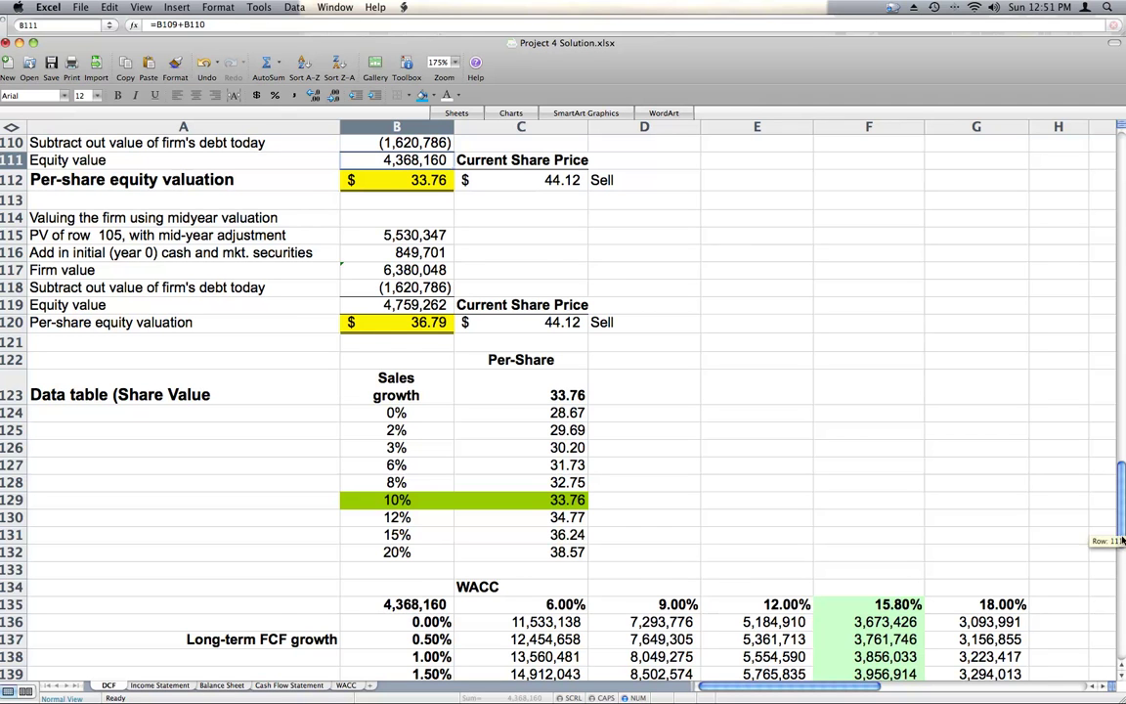
drag(1121, 508, 1120, 568)
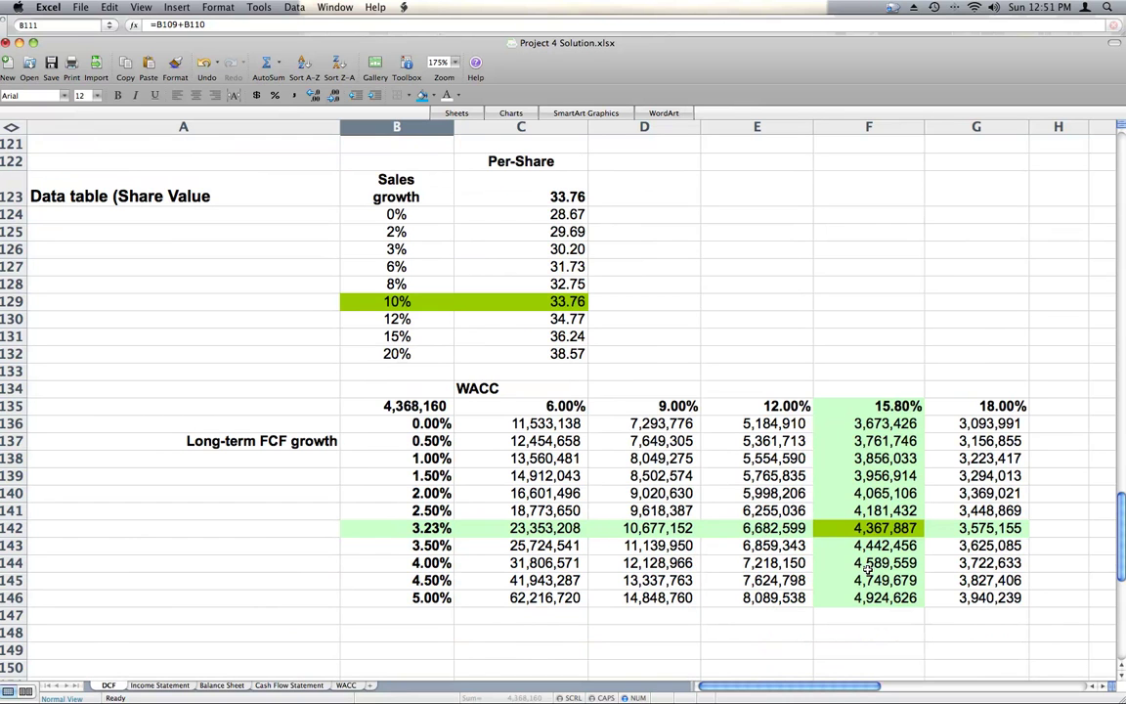
click(872, 599)
drag(1121, 549, 1121, 529)
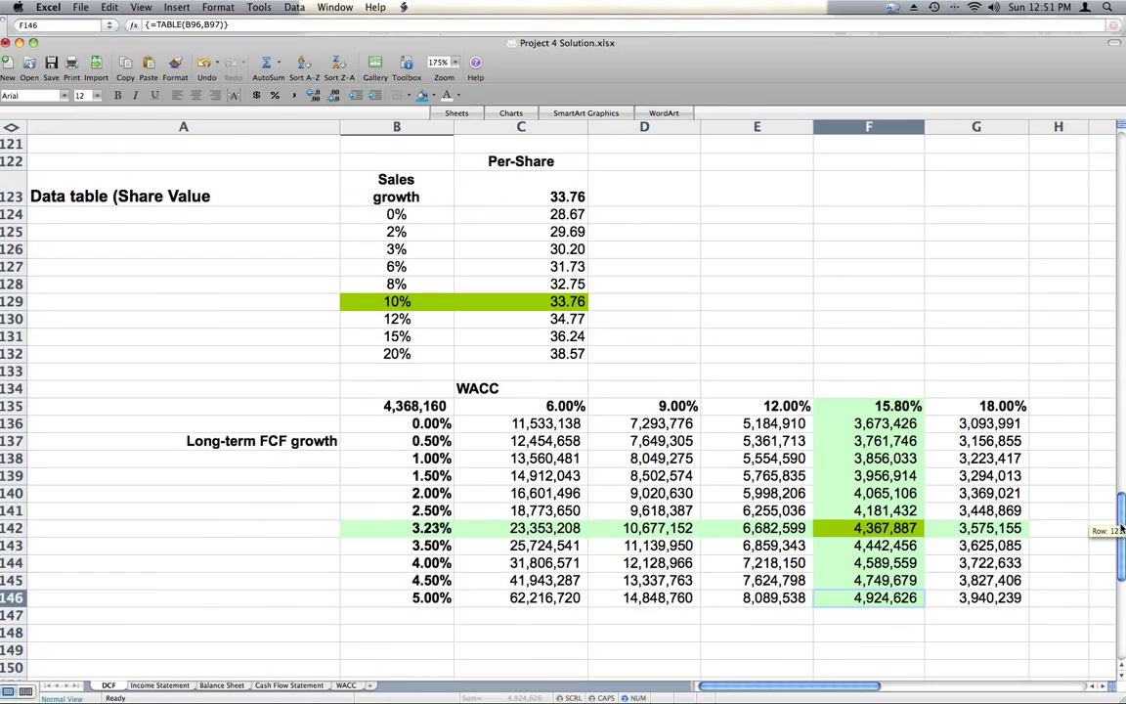
drag(1121, 529, 1120, 149)
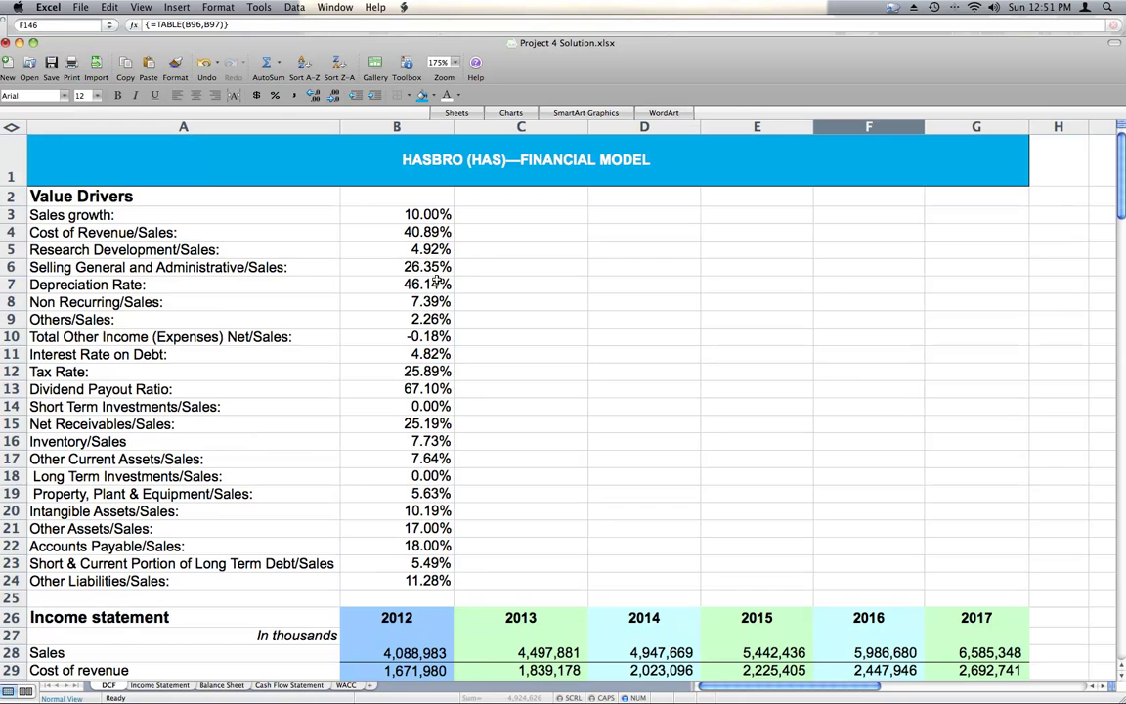